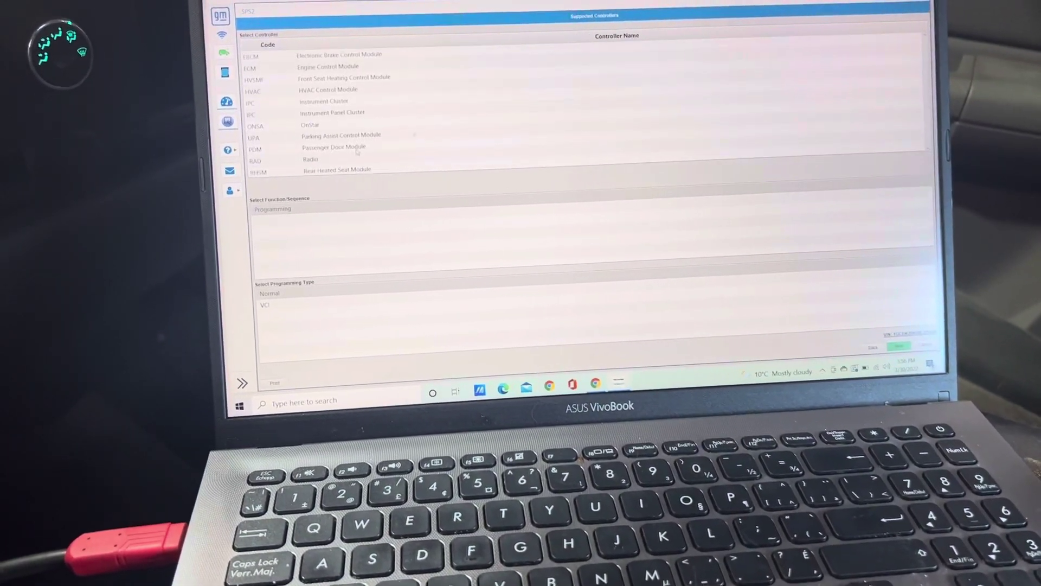
pyautogui.scroll(-3, 356, 152)
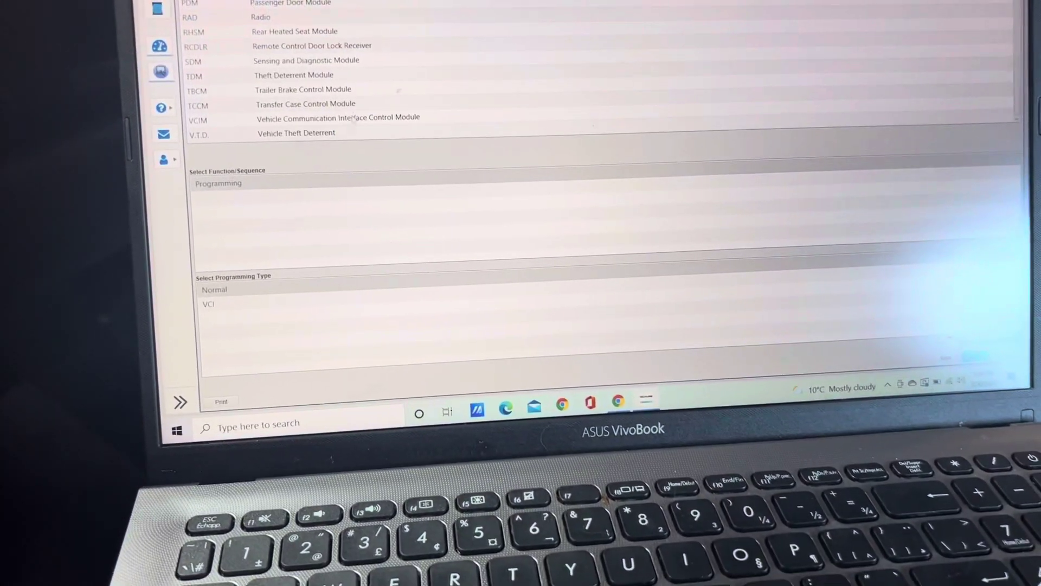
# Select the V.T.D. Vehicle Theft Deterrent controller and its Learn function.
pyautogui.click(335, 145)
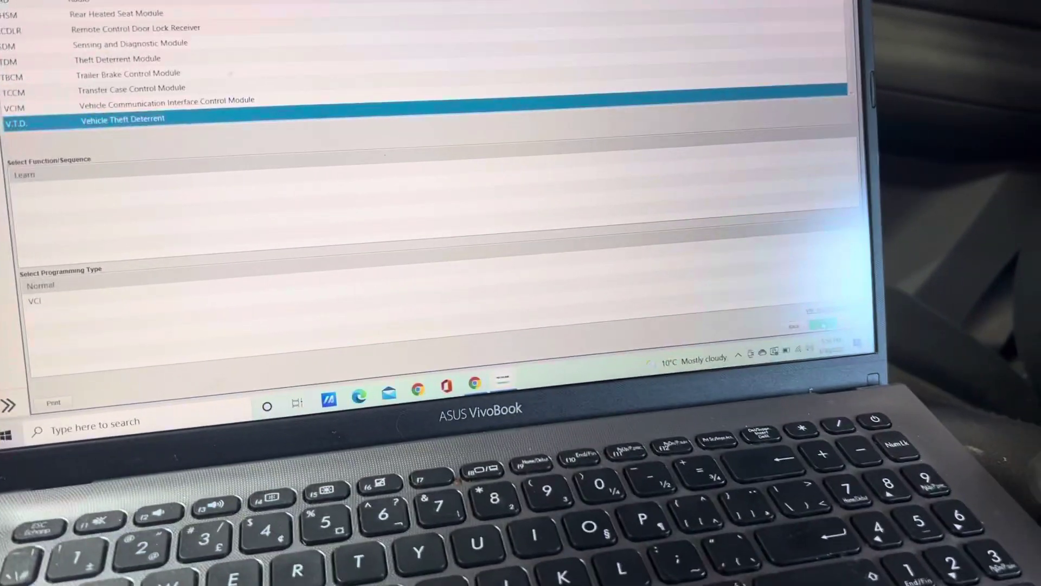
pyautogui.click(505, 192)
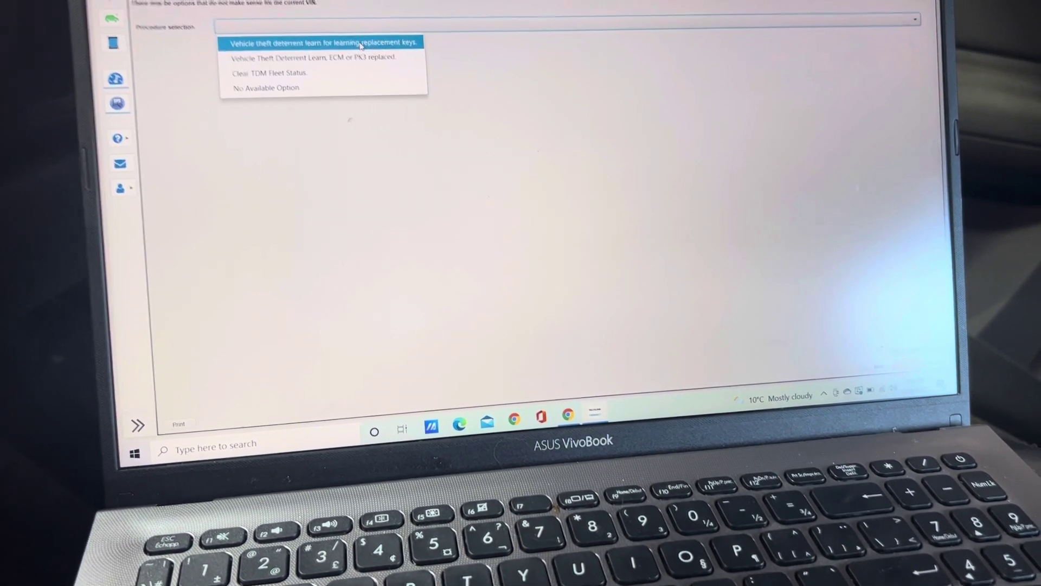
# Choose 'Vehicle theft deterrent learn for learning replacement keys' and continue to the summary.
pyautogui.click(352, 73)
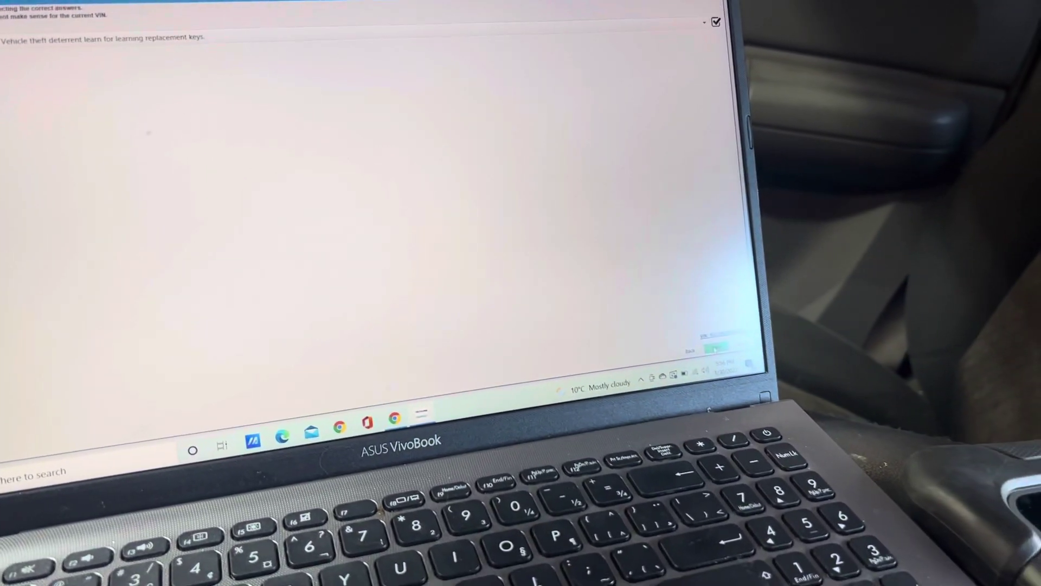
pyautogui.click(744, 356)
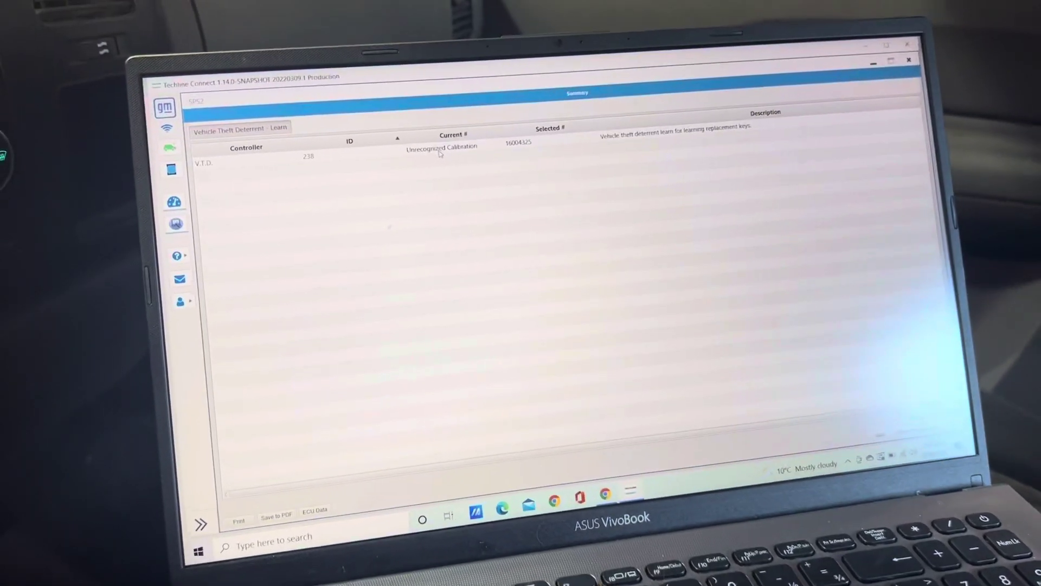
# Select the V.T.D. learn row (calibration 16004325) on the Summary screen.
pyautogui.click(378, 105)
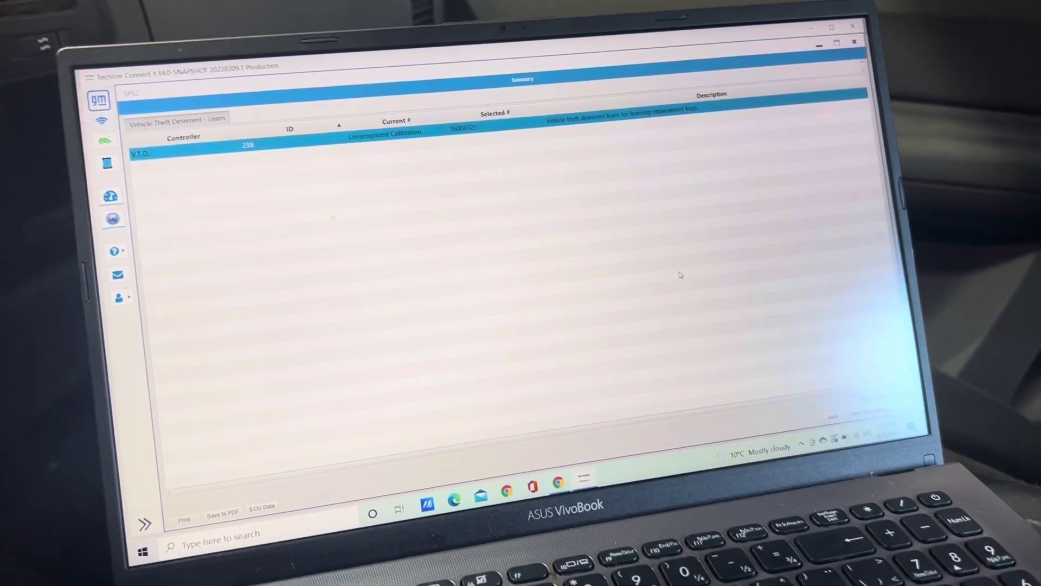